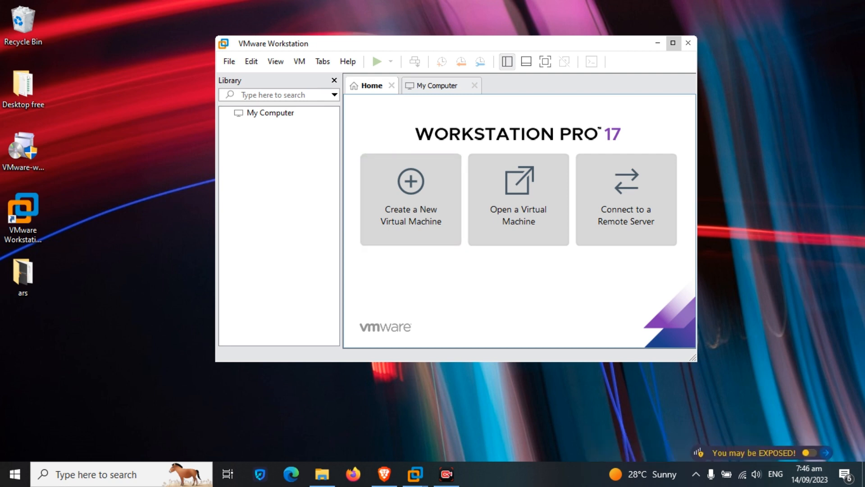
Bring the Brave browser showing Google's home page to the front.
left_click(384, 473)
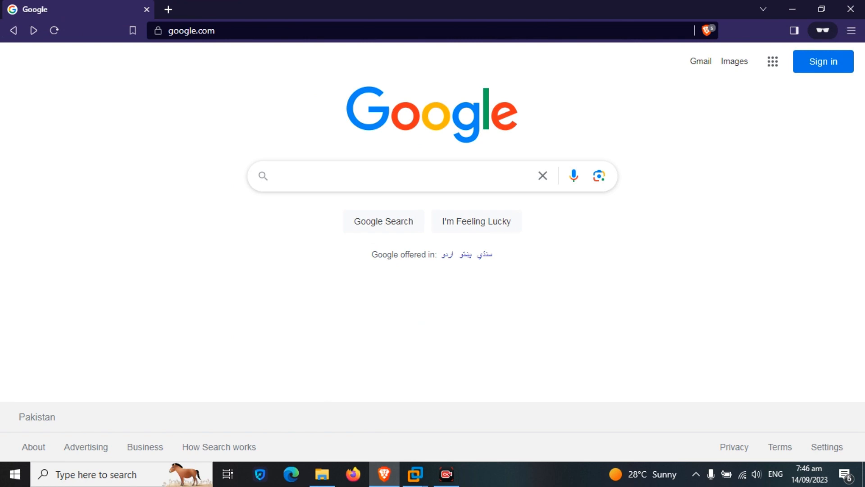
Search Google for 'ubuntu', open ubuntu.com and show its Download menu.
key("BackSpace")
type("ubunt")
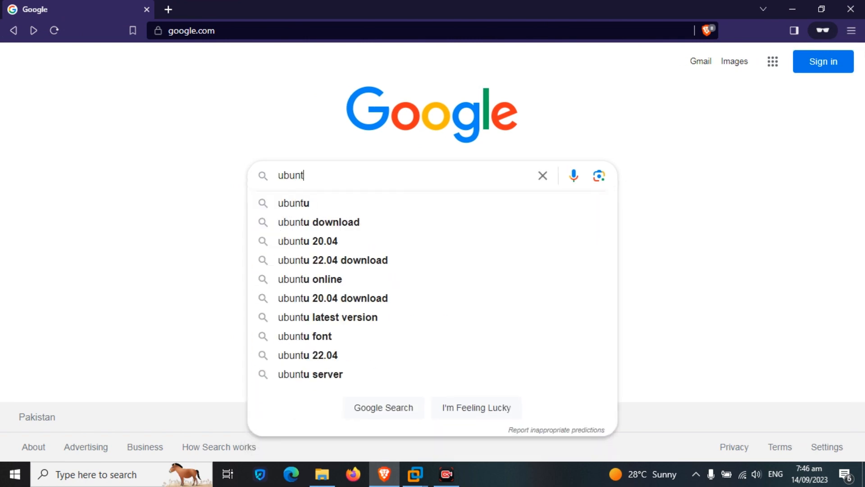
type("u")
key("Return")
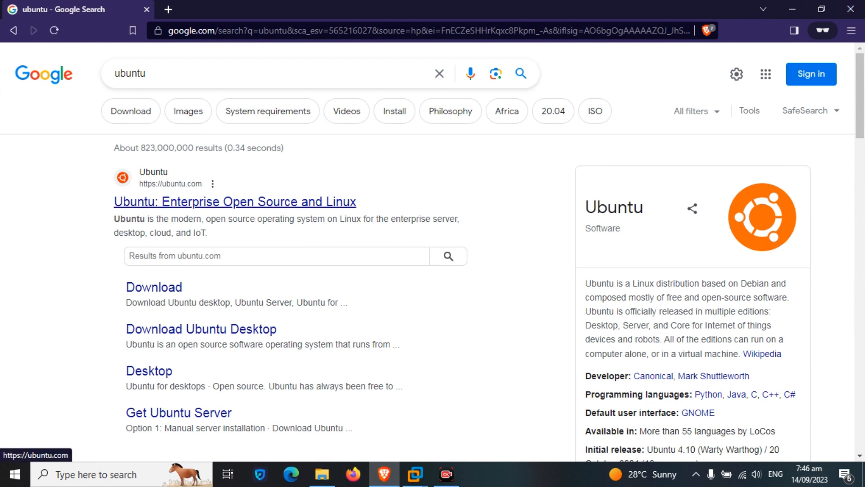
left_click(235, 201)
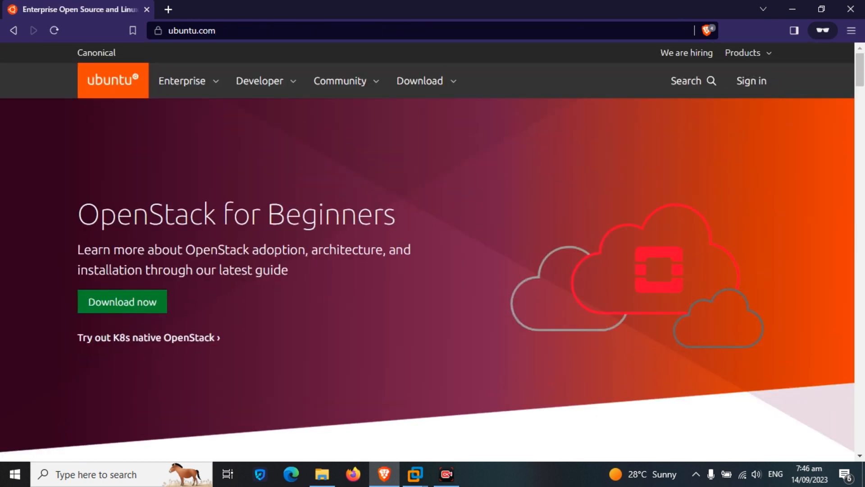
left_click(419, 81)
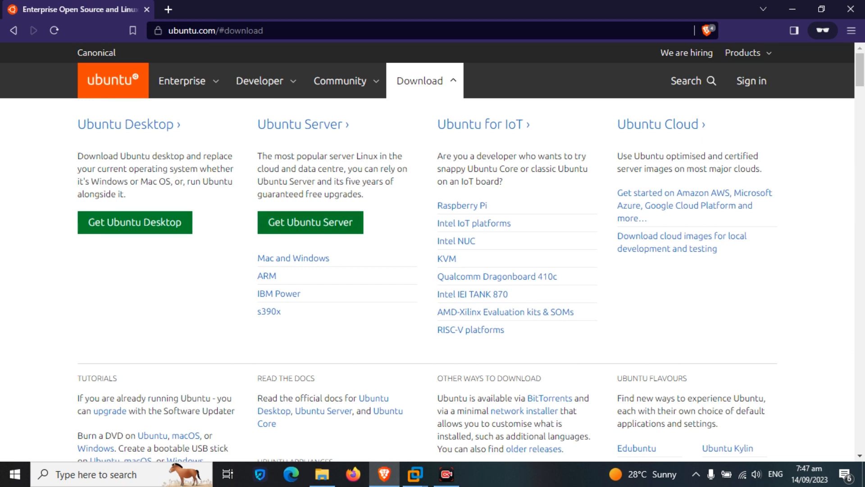
On the Ubuntu Desktop page, start downloading Ubuntu 22.04.3 LTS.
left_click(135, 221)
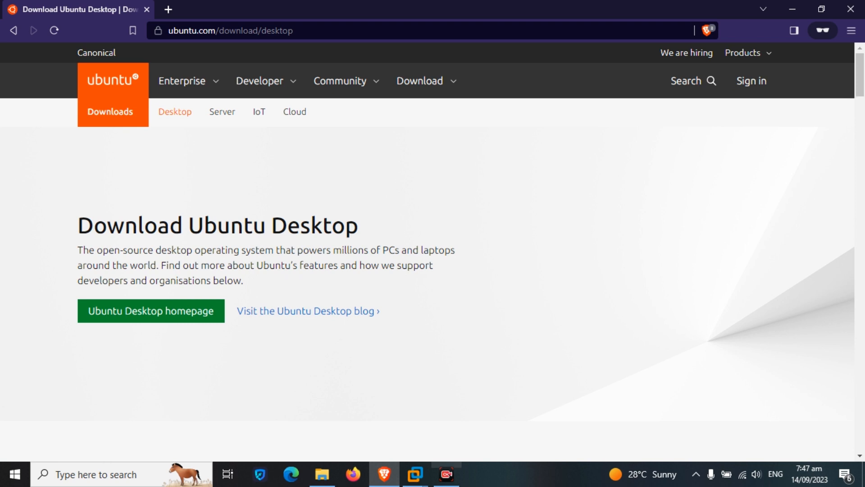
scroll(432, 252, "down", 7)
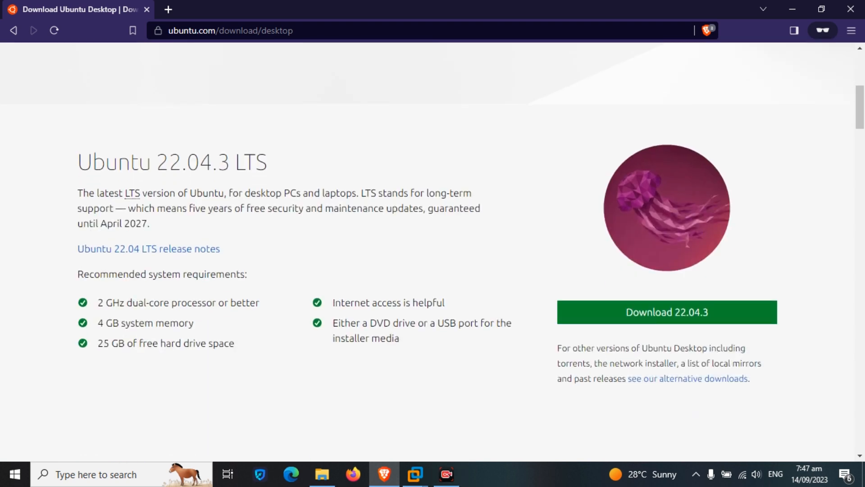
left_click_drag(78, 161, 267, 161)
left_click(288, 162)
left_click(667, 312)
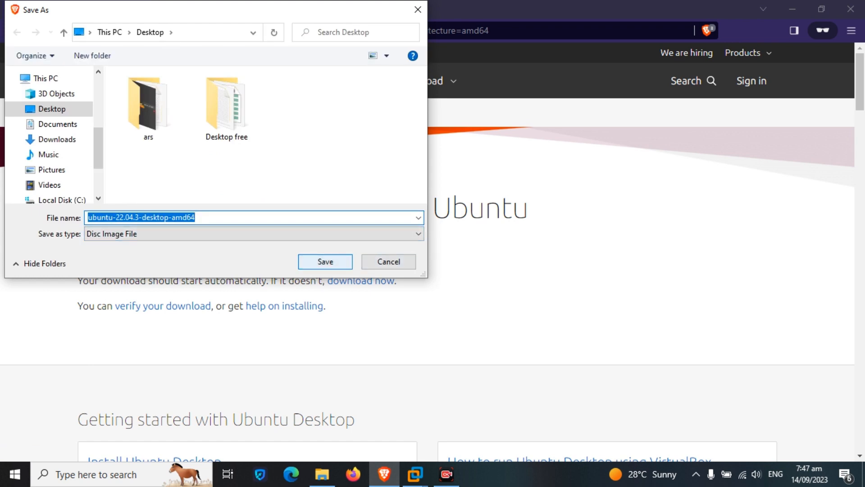
Save ubuntu-22.04.3-desktop-amd64.iso to the Desktop, cancel the download, and minimise Brave.
key("Return")
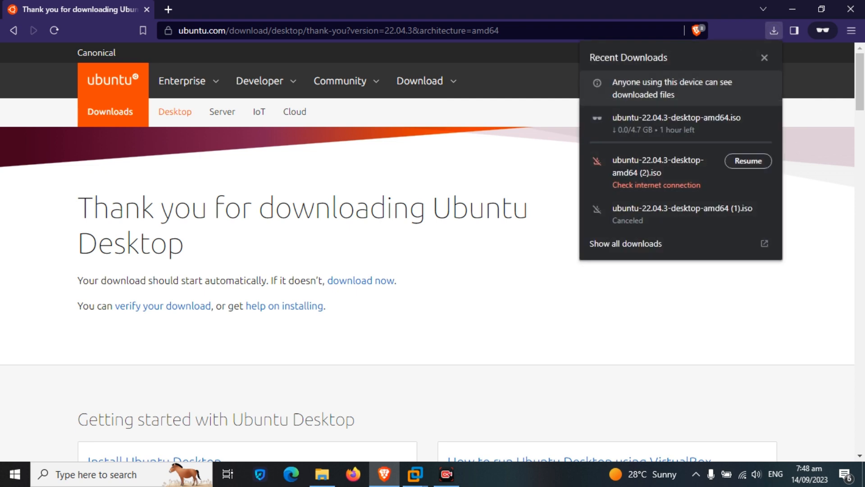
mouse_move(681, 126)
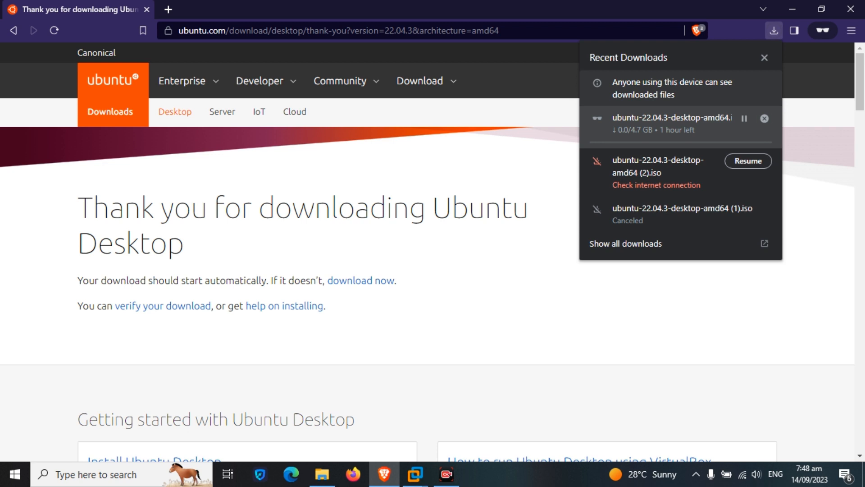
left_click(764, 118)
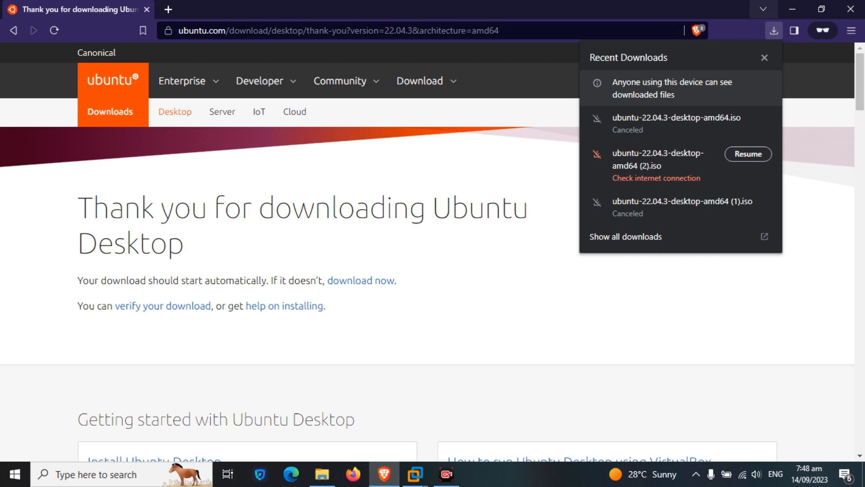
left_click(792, 9)
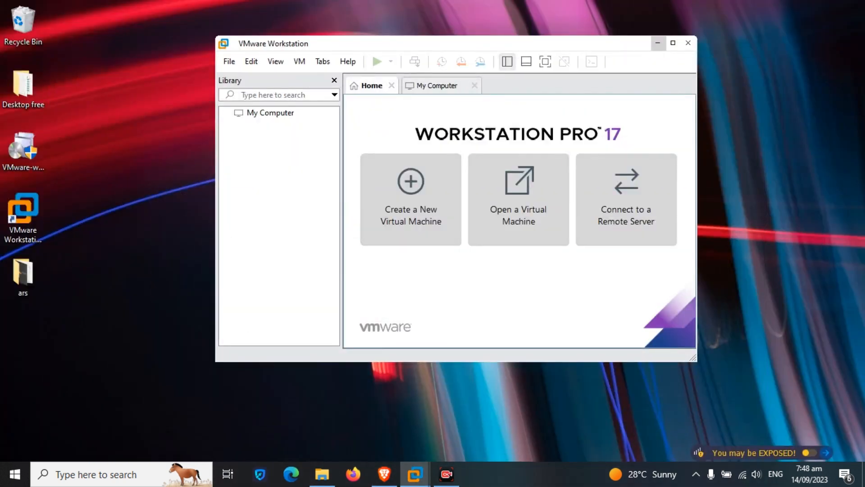
left_click(322, 474)
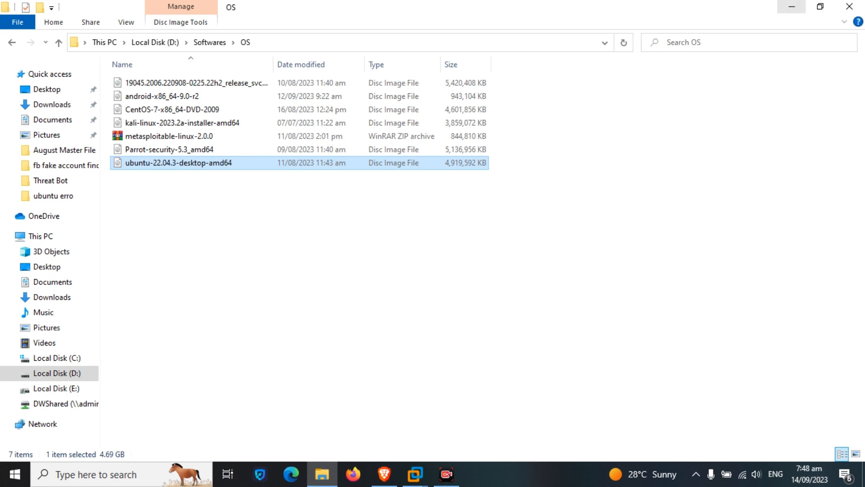
left_click(792, 6)
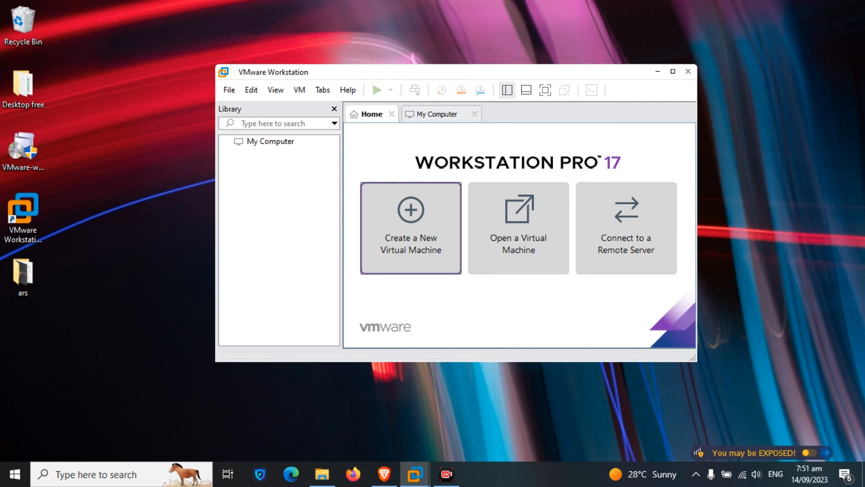
Start a Typical new virtual machine using the ubuntu-22.04.3-desktop-amd64 ISO as installer.
left_click(411, 227)
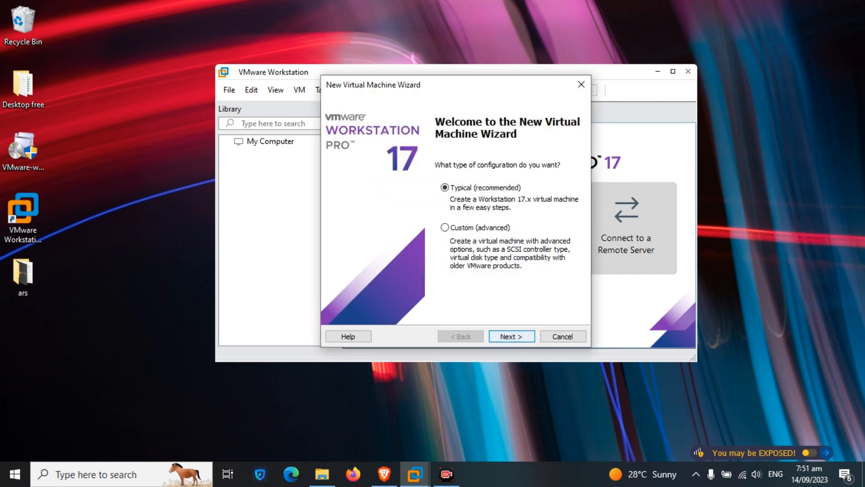
left_click(511, 336)
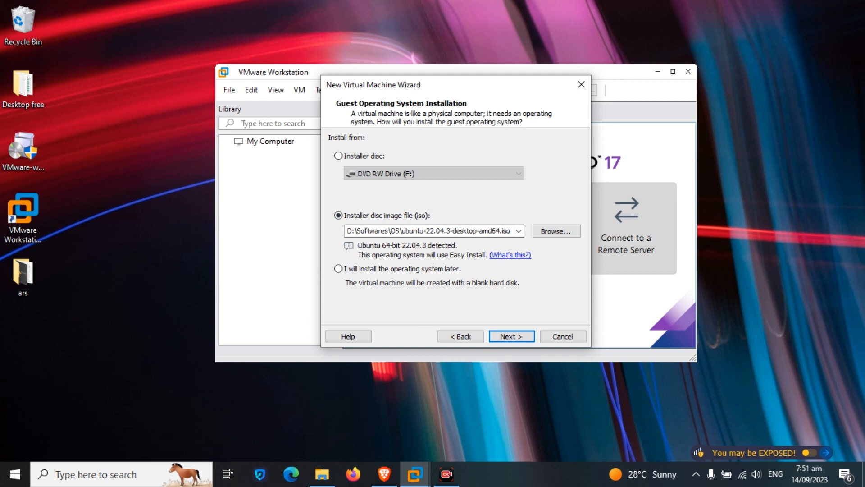
left_click(556, 231)
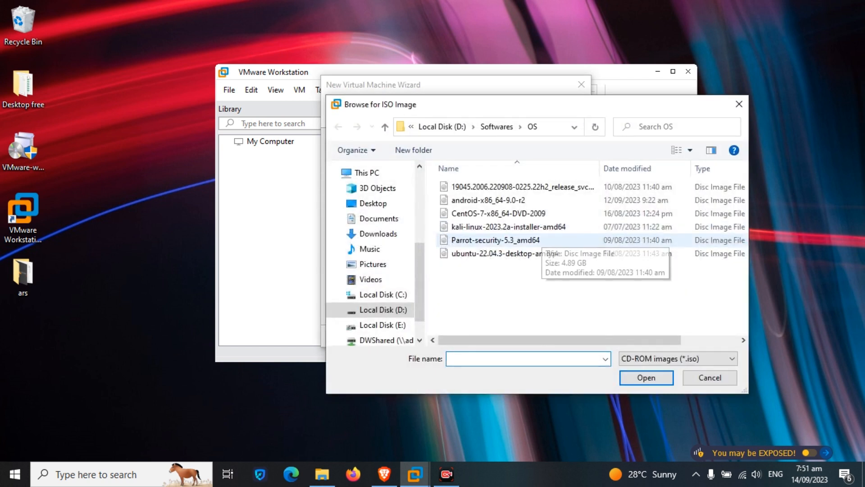
left_click(541, 253)
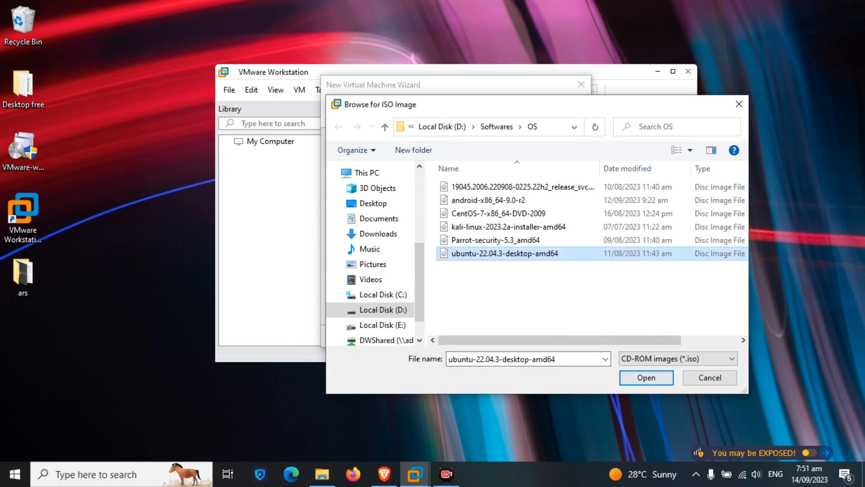
left_click(646, 377)
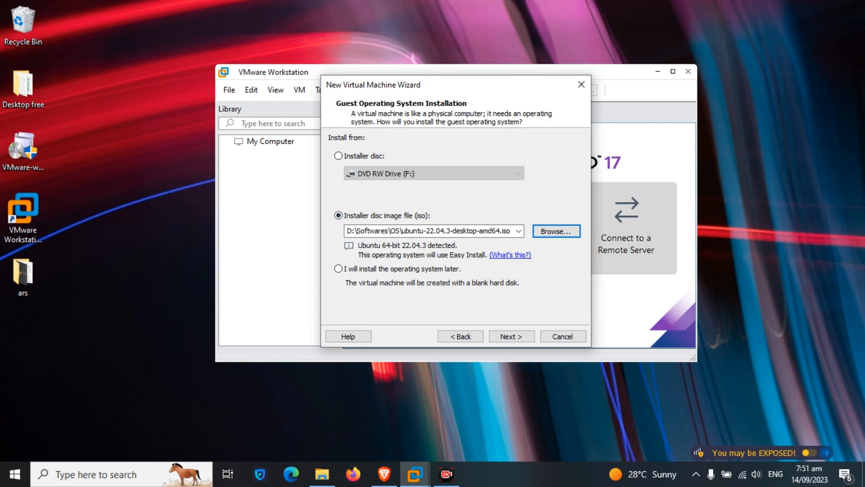
left_click(511, 336)
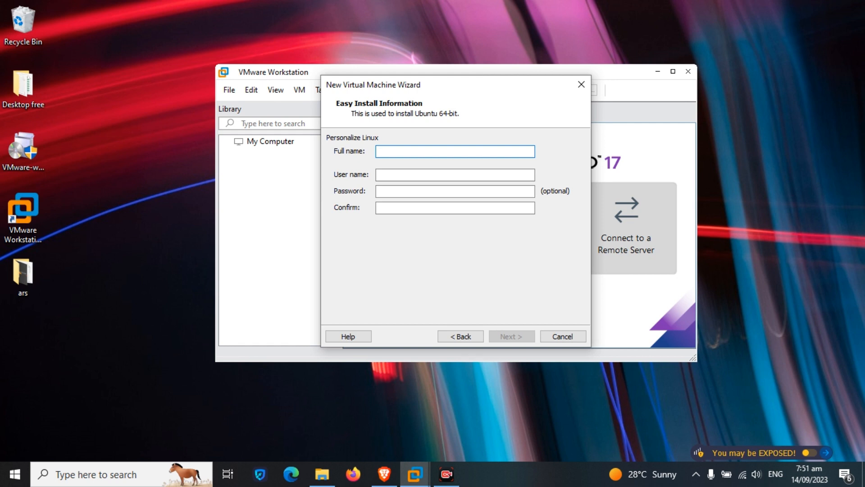
Enter the full name, user name and a matching password and confirmation.
type("Threat Hunter")
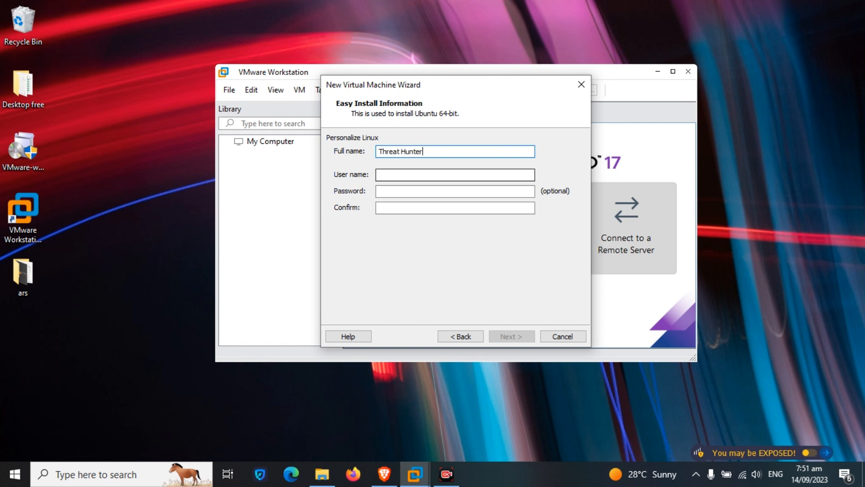
left_click(397, 175)
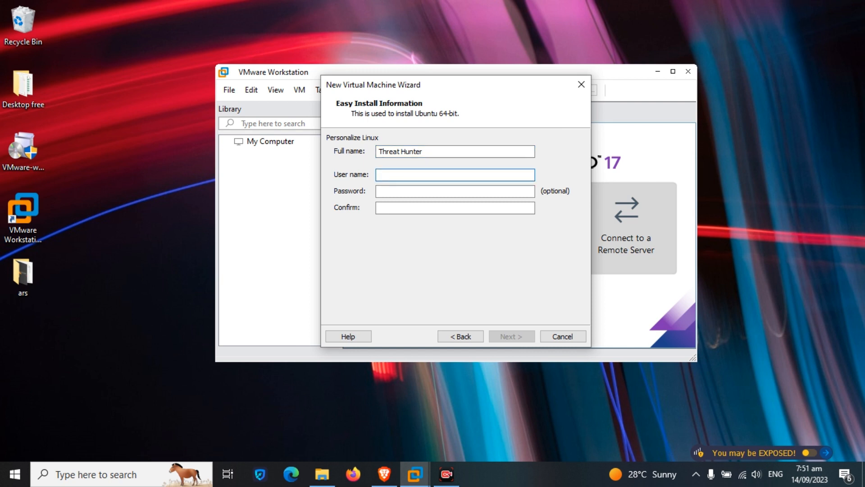
type("threat hunter")
key("Tab")
type("12345")
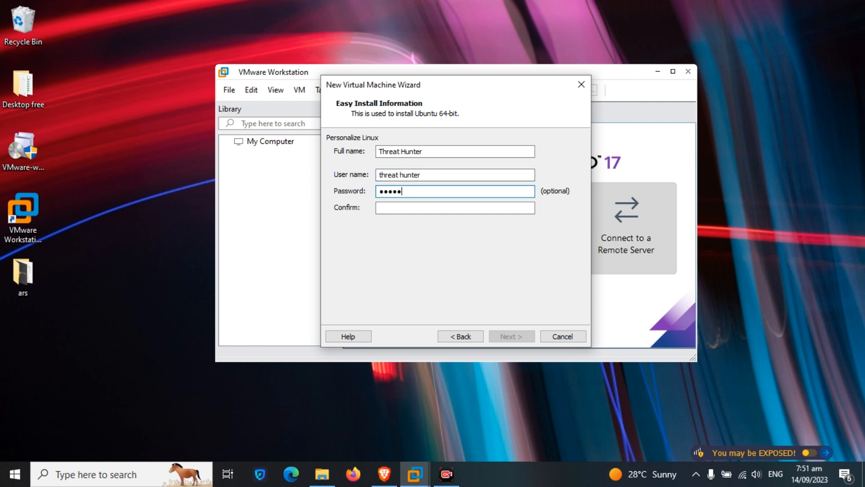
key("Tab")
type("123")
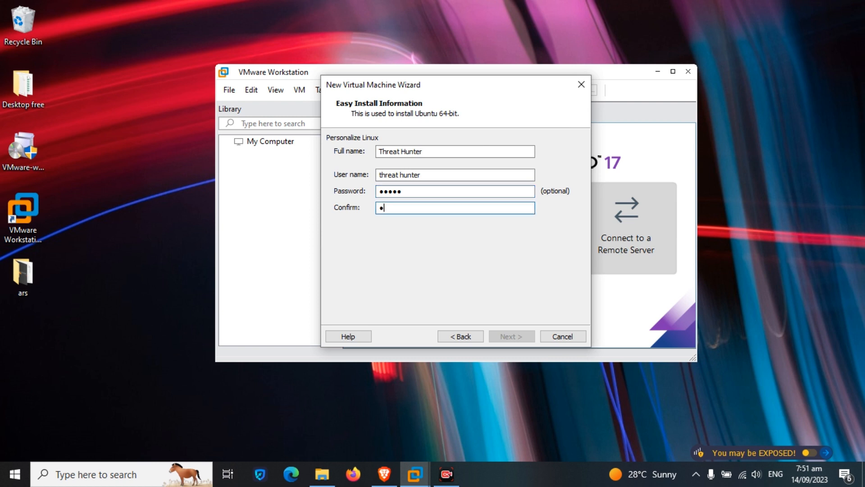
type("45")
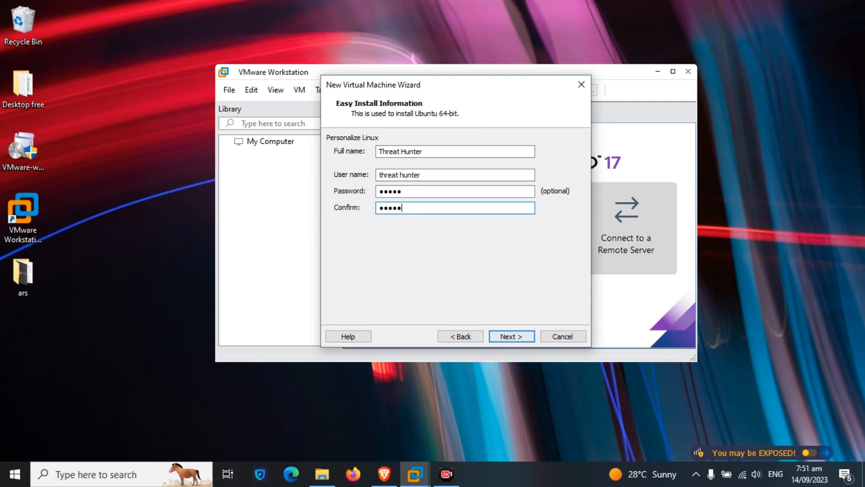
Fix the invalid user name by removing its space, then continue.
key("Return")
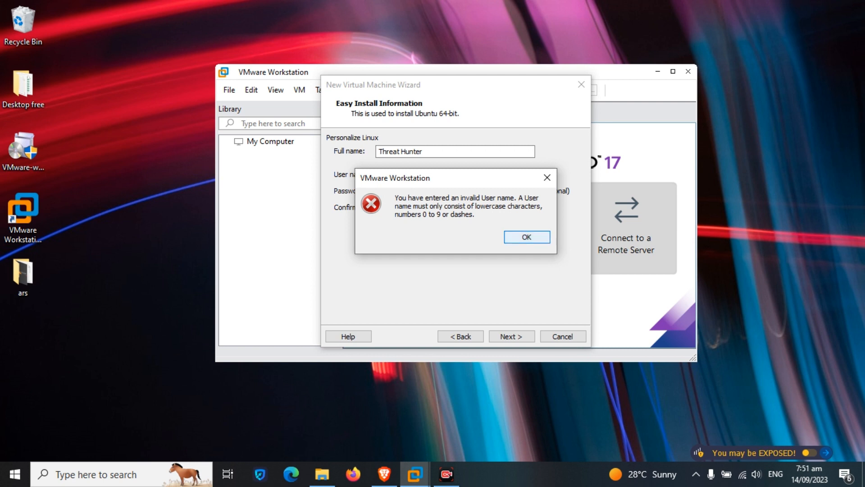
key("Return")
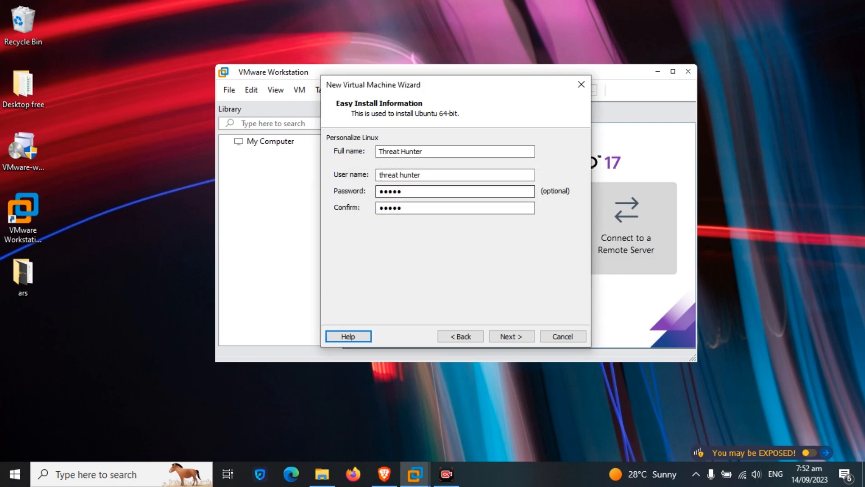
key("BackSpace")
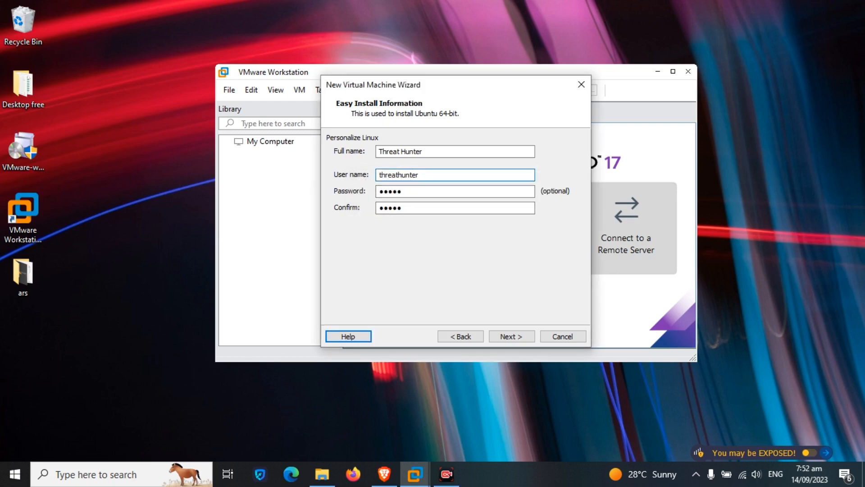
key("Return")
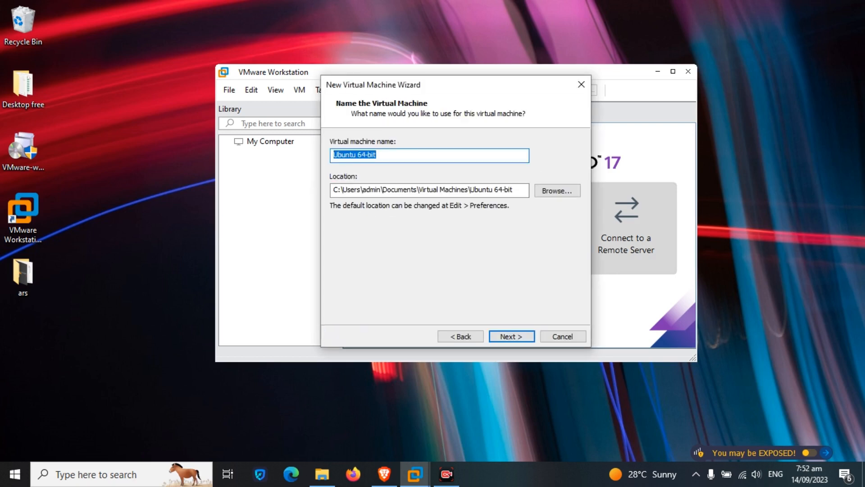
Keep the VM name Ubuntu 64-bit and the default storage location.
left_click(376, 155)
key("Tab")
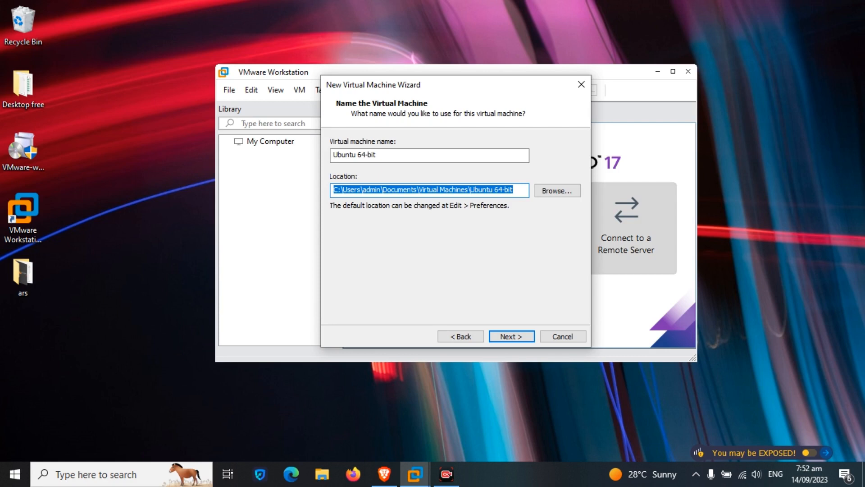
key("Return")
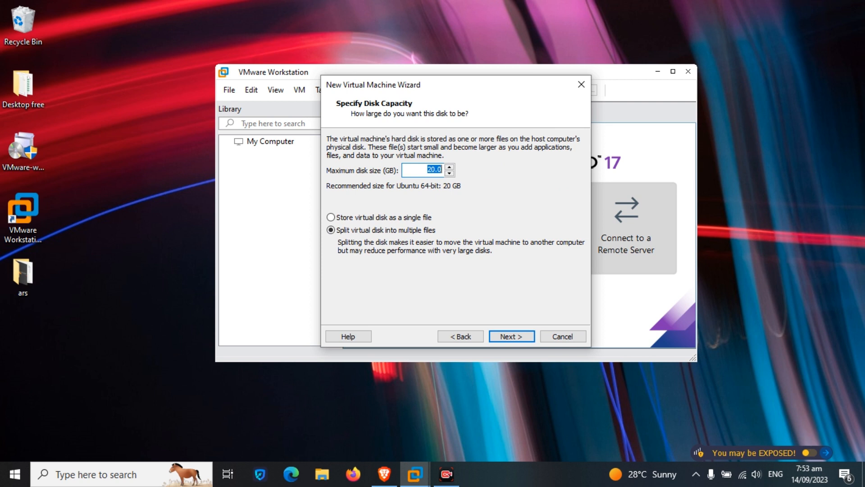
Set the maximum disk size to 100 GB, split into multiple files.
type("1000")
key("BackSpace")
type(".")
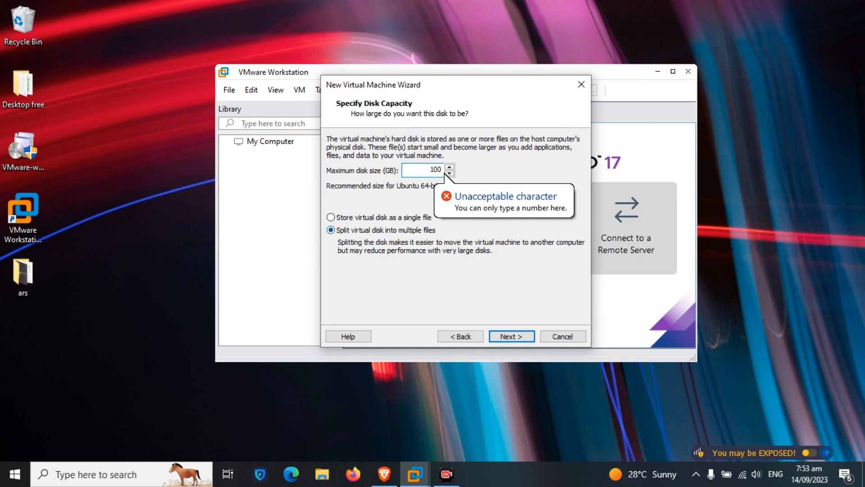
left_click(332, 230)
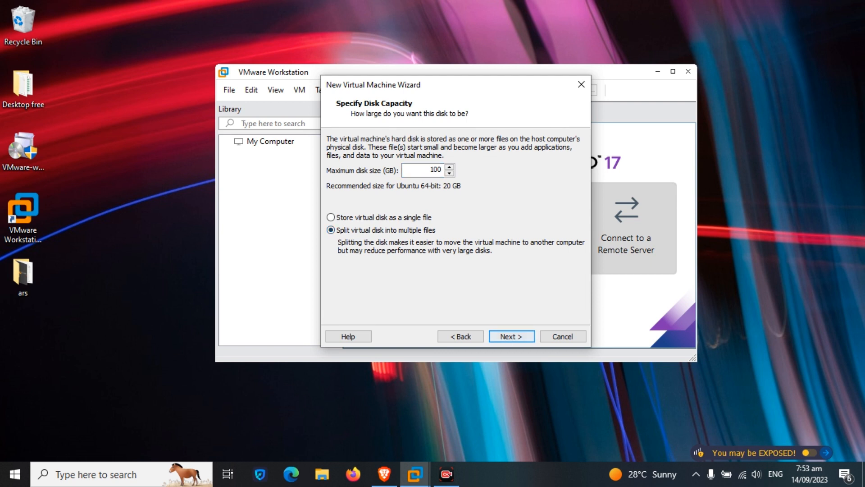
key("Return")
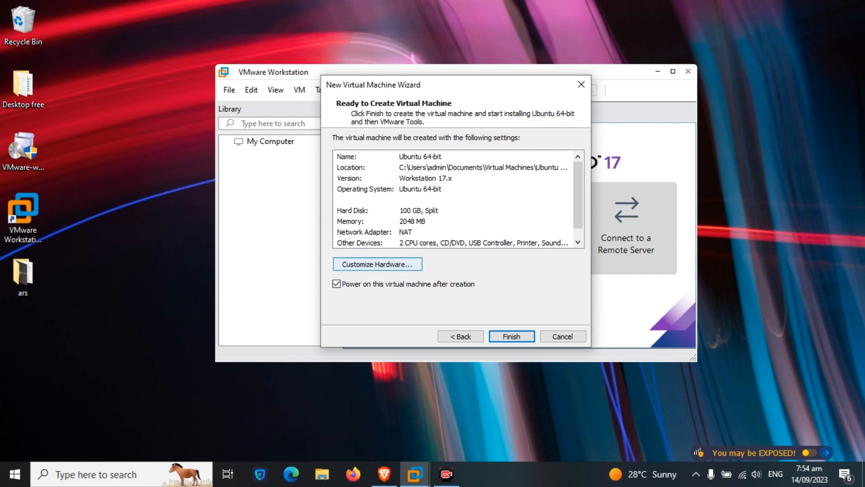
Review memory, processors, CD/DVD, network adapter and USB 2.0 settings in Customize Hardware.
left_click(377, 263)
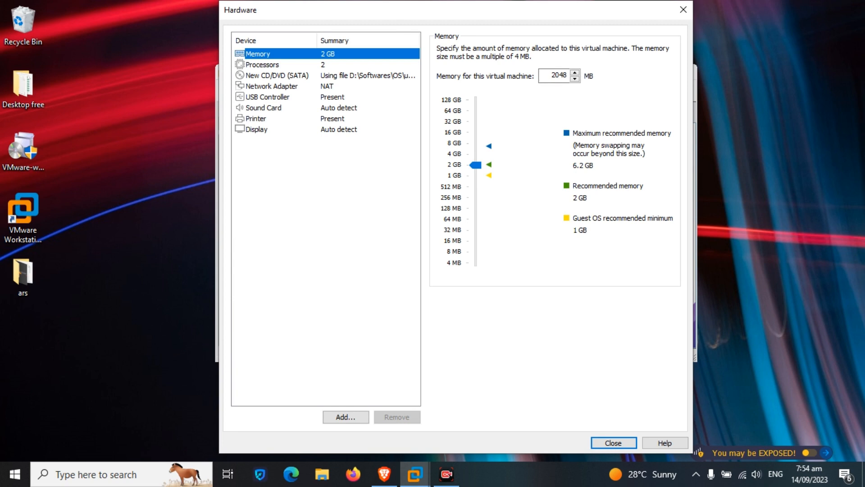
mouse_move(475, 165)
left_mouse_down()
mouse_move(475, 154)
mouse_move(475, 165)
left_mouse_up()
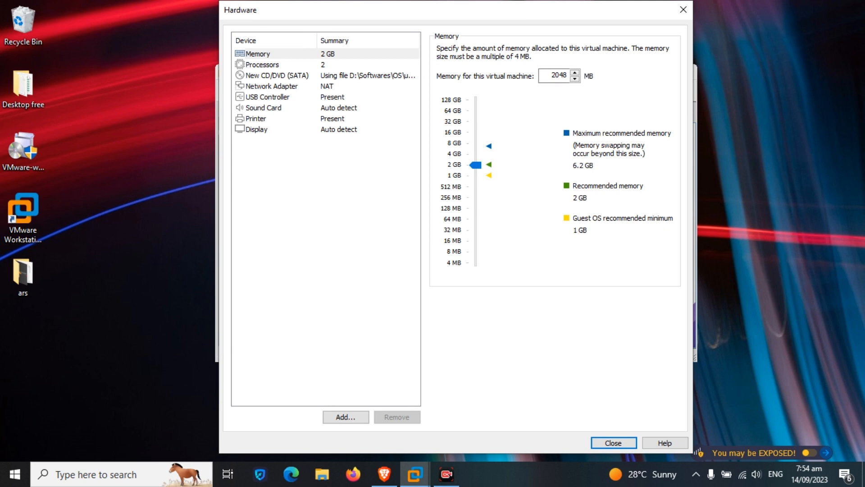
left_click(262, 65)
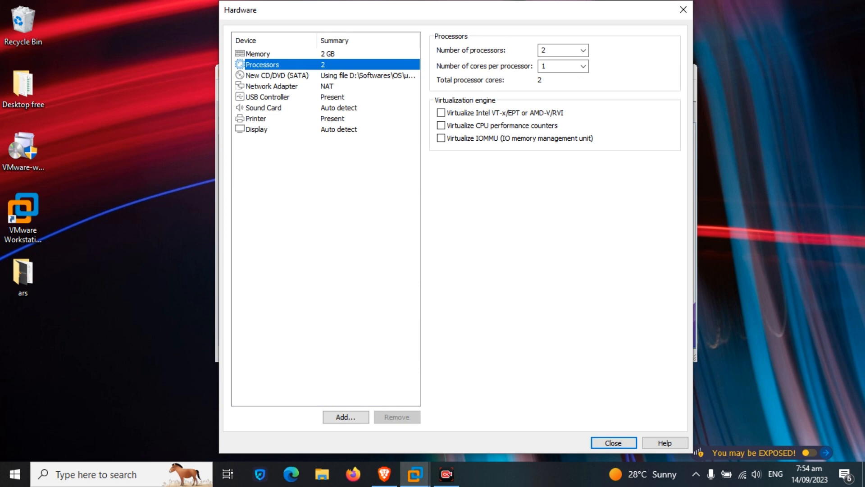
left_click(277, 75)
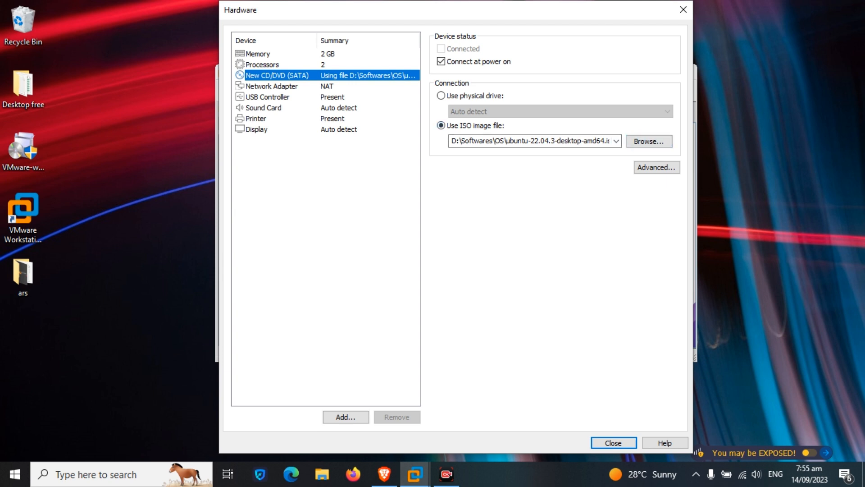
left_click(272, 86)
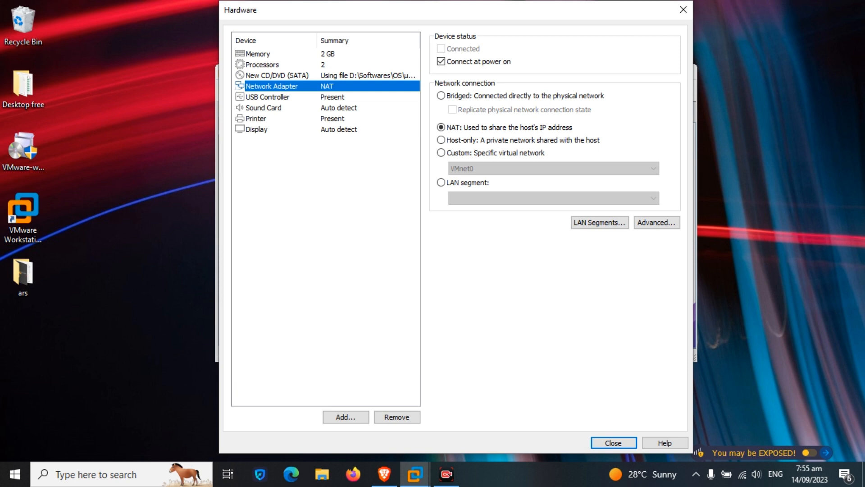
left_click(267, 97)
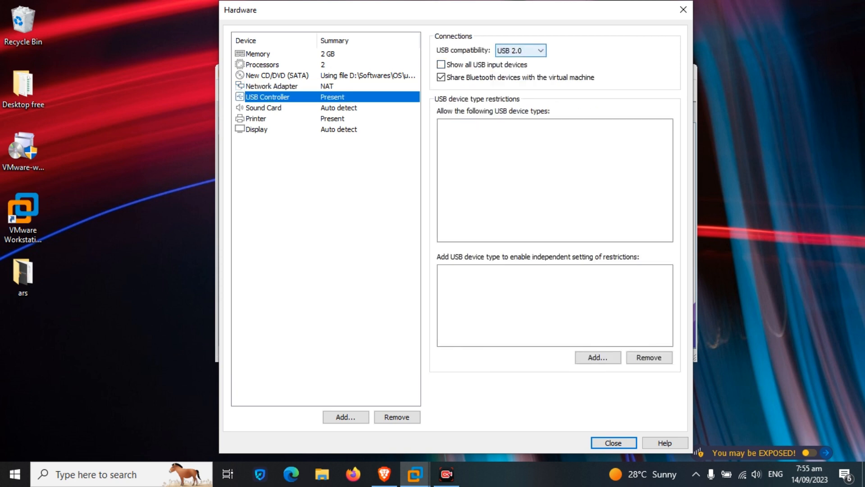
left_click(521, 51)
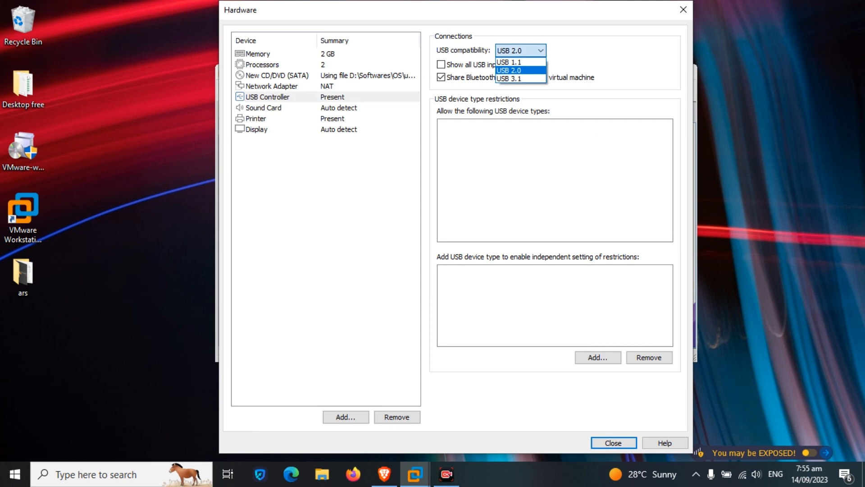
left_click(521, 51)
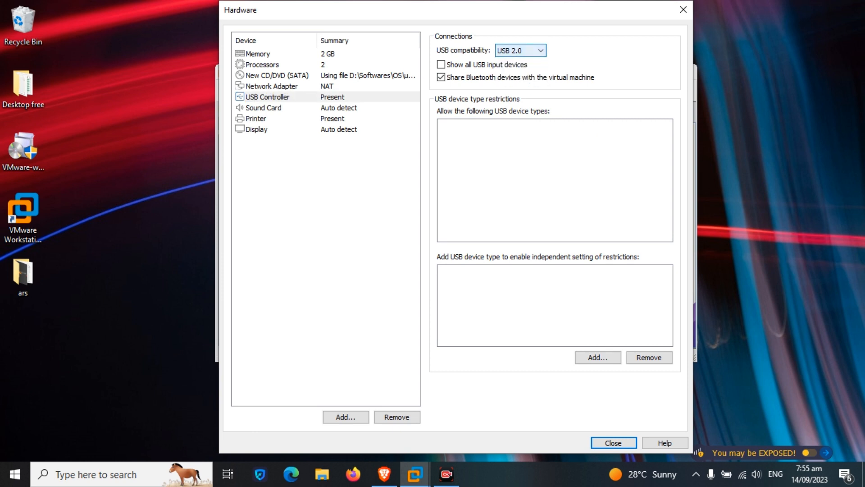
left_click(268, 97)
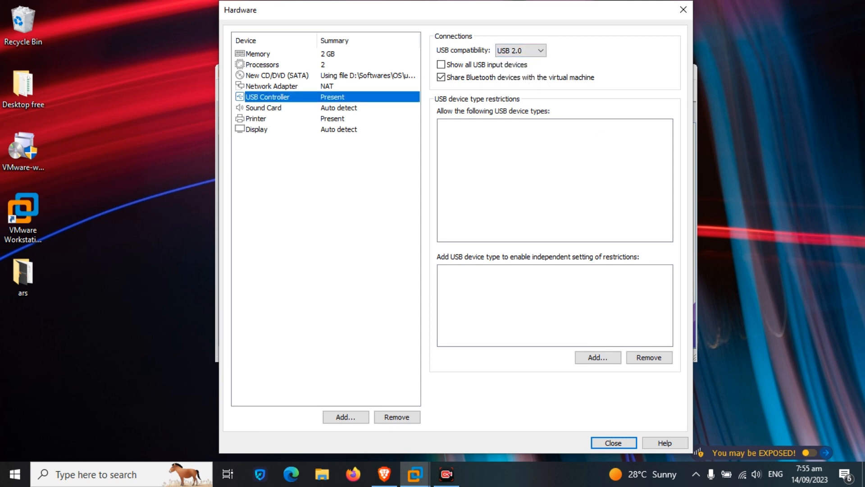
Turn off Accelerate 3D graphics in the Display settings.
left_click(256, 130)
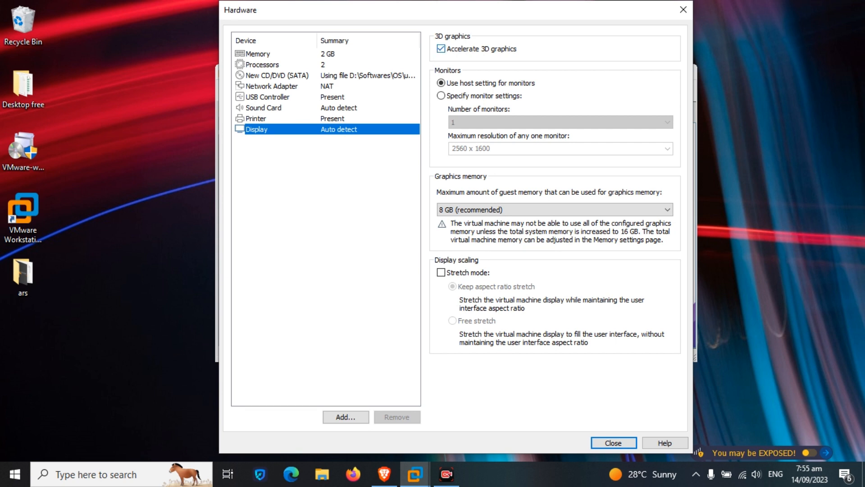
left_click(440, 49)
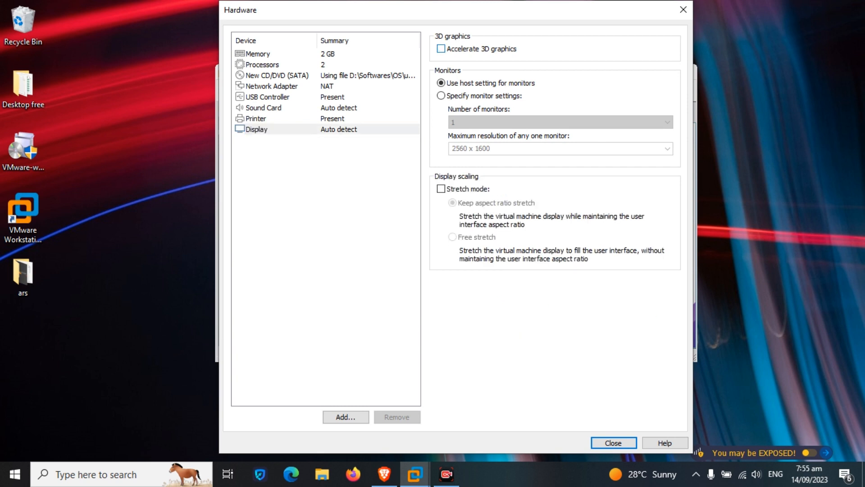
left_click_drag(461, 14, 417, 13)
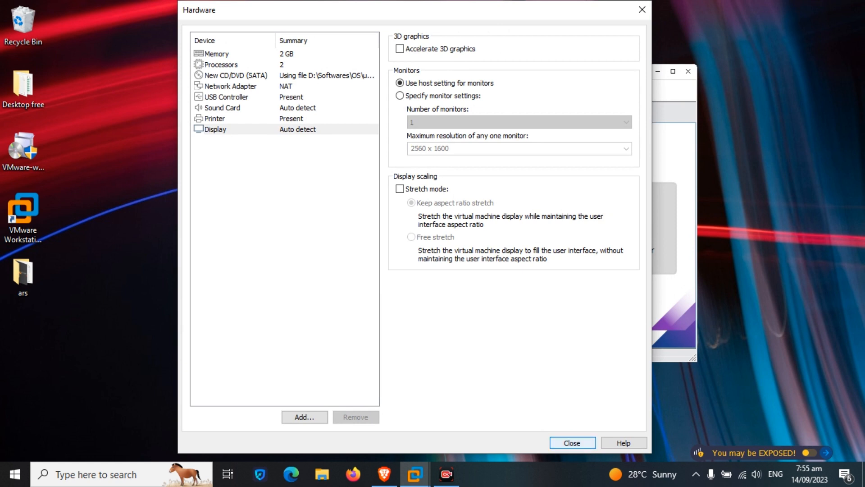
Close hardware settings, create the Ubuntu 64-bit VM and boot it into the installer.
left_click(572, 443)
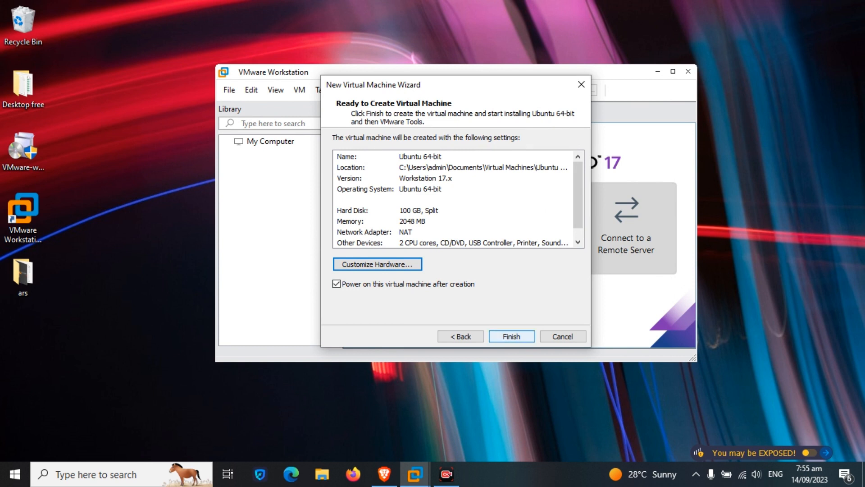
left_click(511, 336)
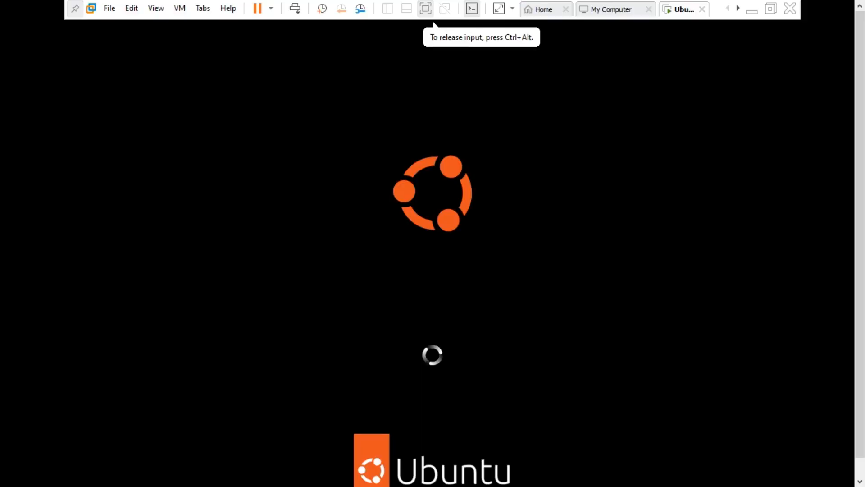
key("ctrl+alt")
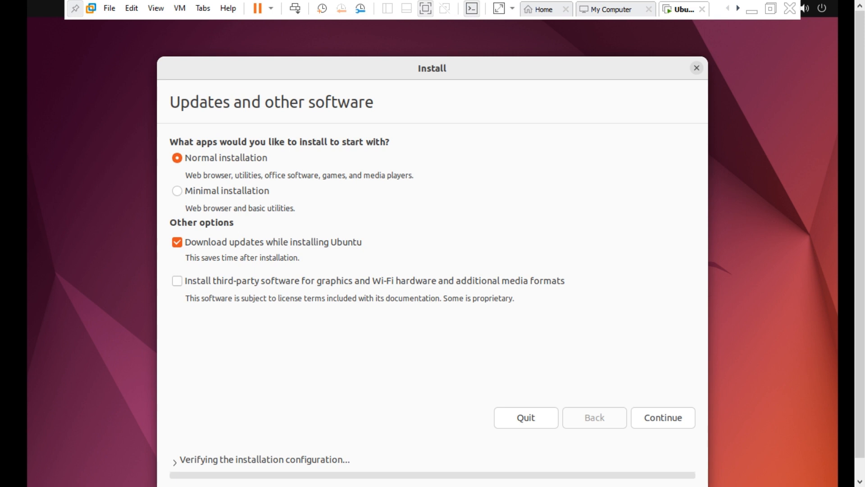
Include third-party software, choose Erase disk and install Ubuntu, and confirm the partition changes.
left_click(177, 280)
left_click(663, 418)
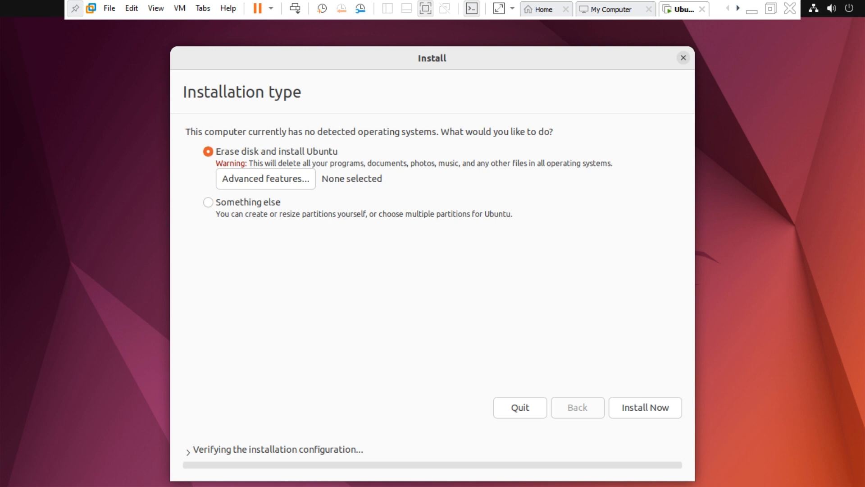
left_click(645, 408)
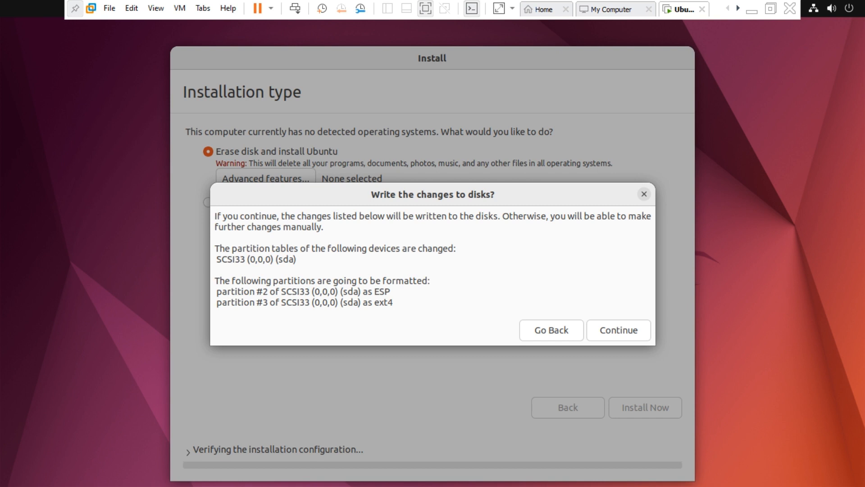
left_click(618, 329)
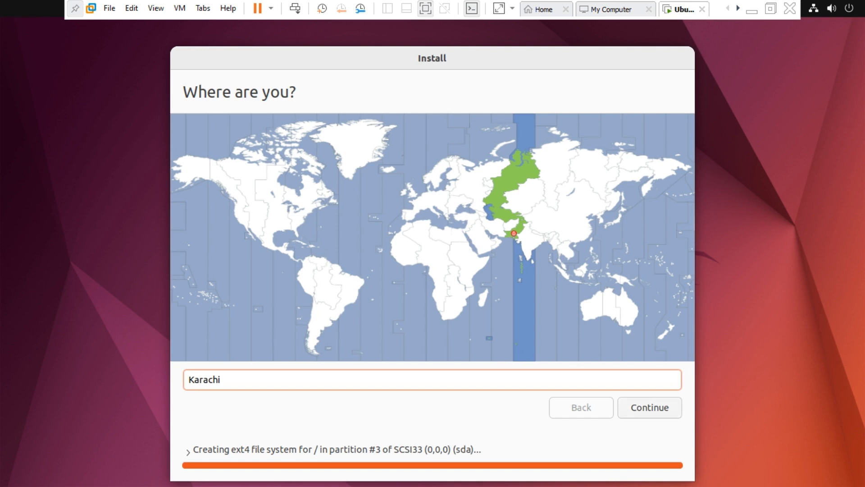
Keep Karachi as the location, enter the user's name, and shorten the suggested computer name.
left_click(649, 408)
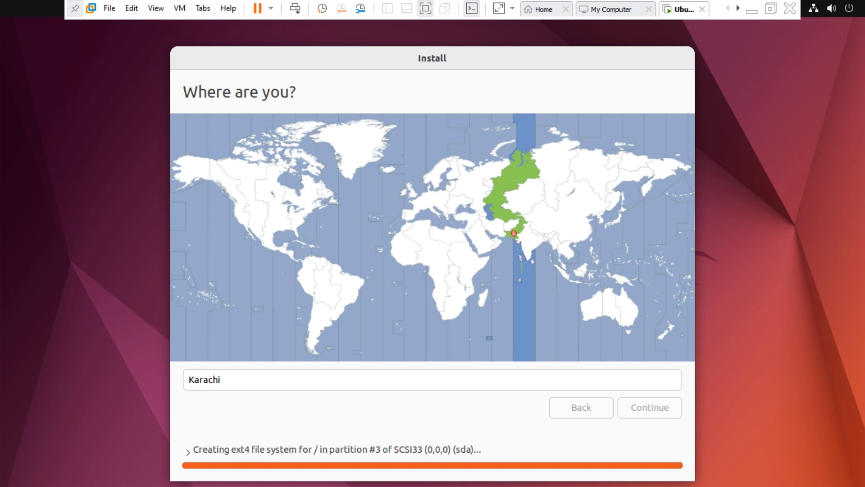
key("Return")
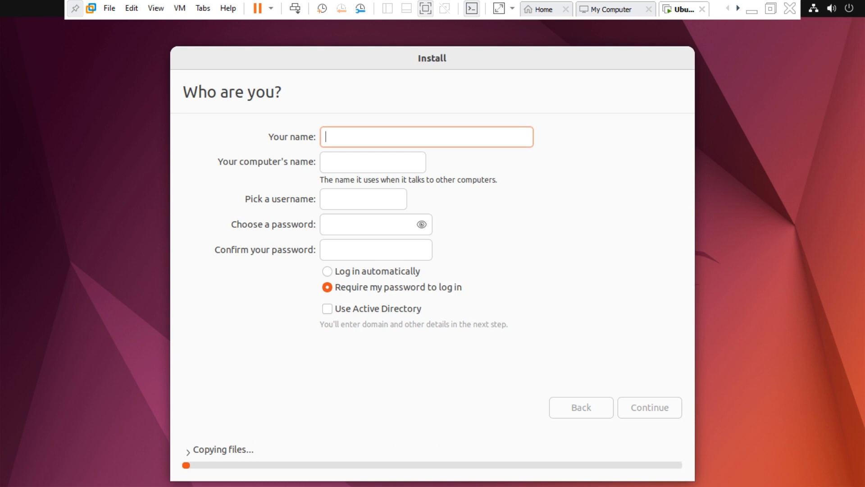
type("Threat hunter")
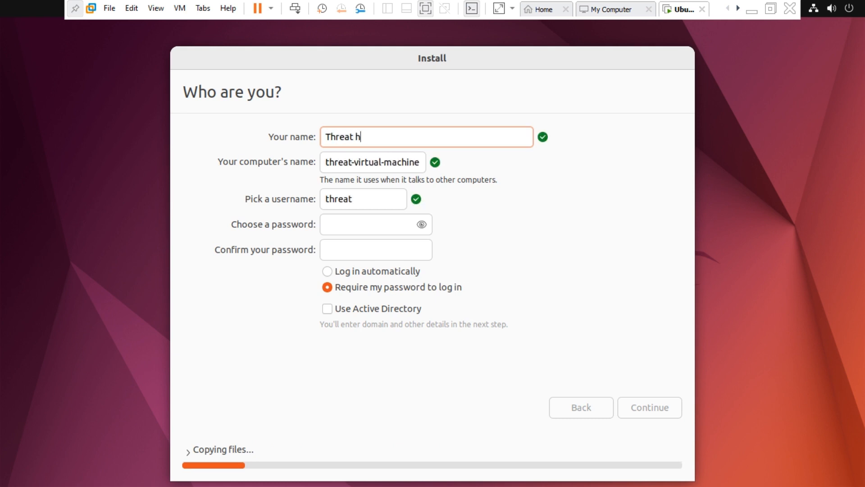
left_click(420, 162)
key("BackSpace")
key("BackSpace")
key("BackSpace")
key("BackSpace")
key("BackSpace")
key("BackSpace")
key("BackSpace")
key("BackSpace")
key("BackSpace")
key("BackSpace")
key("BackSpace")
key("BackSpace")
key("BackSpace")
key("BackSpace")
key("BackSpace")
key("BackSpace")
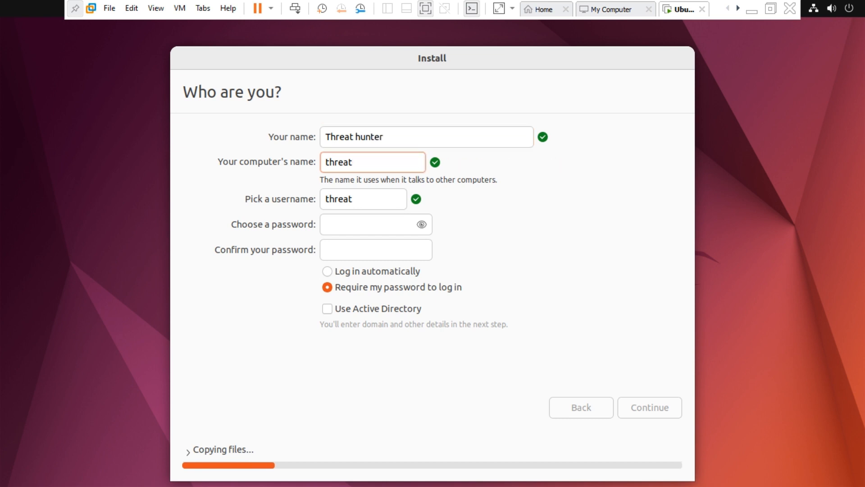
Set the account password, confirm it, and submit the user details to finish installing.
left_click(356, 198)
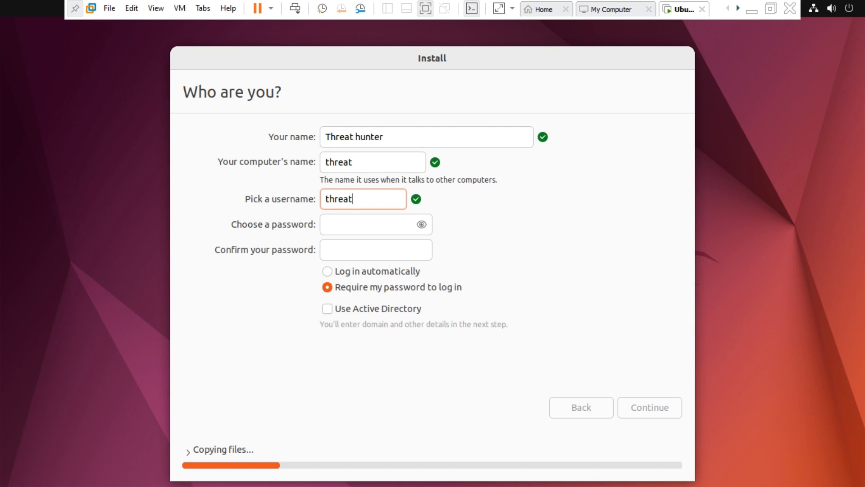
left_click(360, 225)
type("●●●●●●●●")
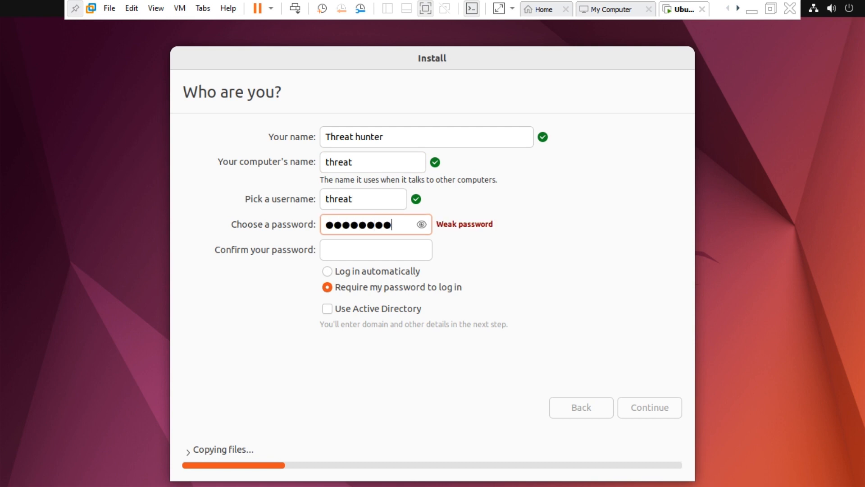
type("●●●")
key("Tab")
type("●●●●●●")
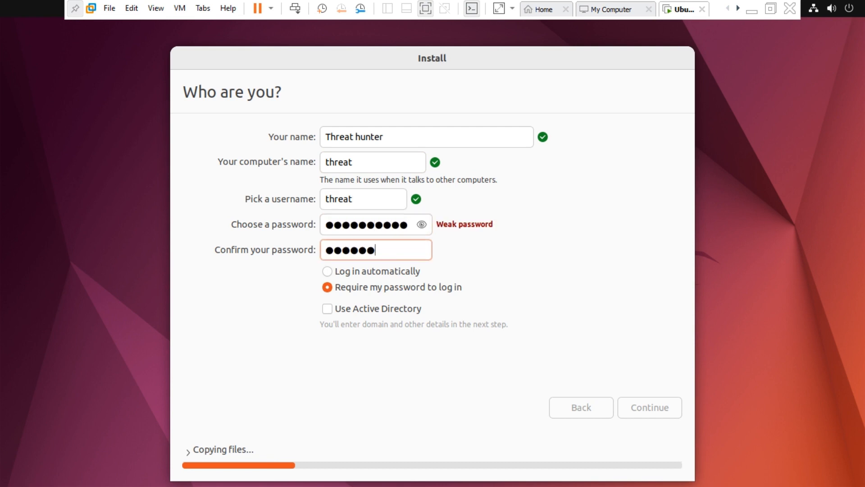
type("●●●●●")
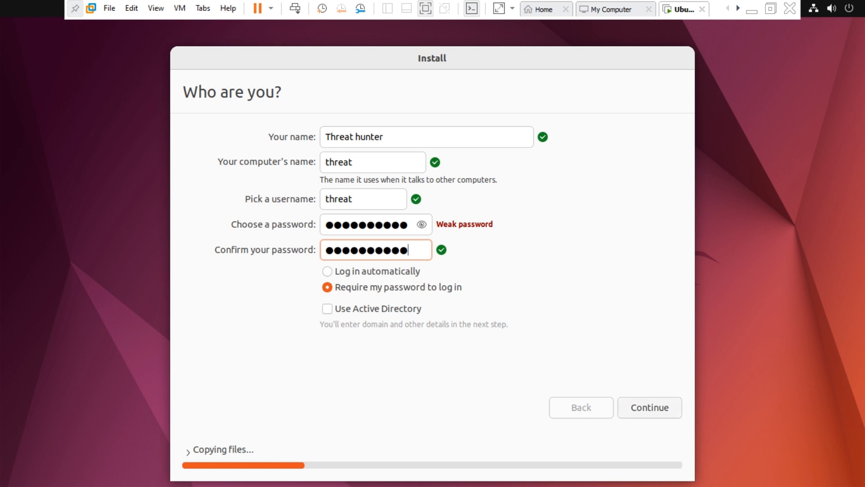
key("Return")
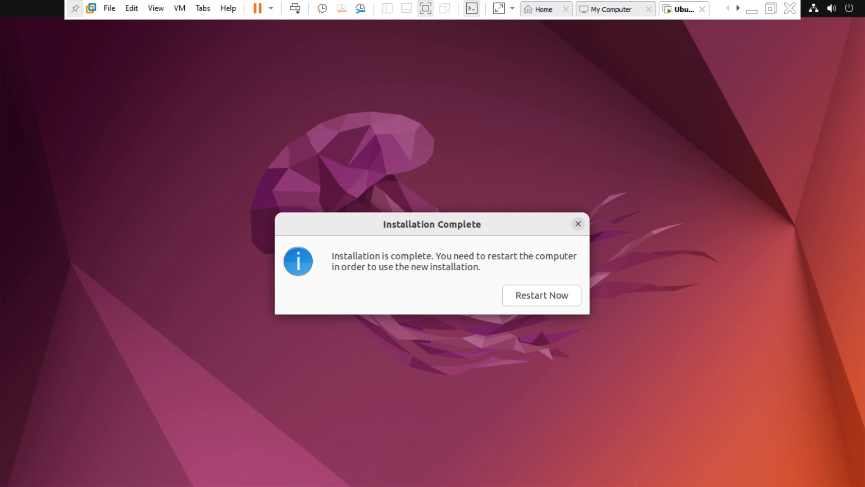
Reboot into the installed Ubuntu and log in to the new account with its password.
key("Return")
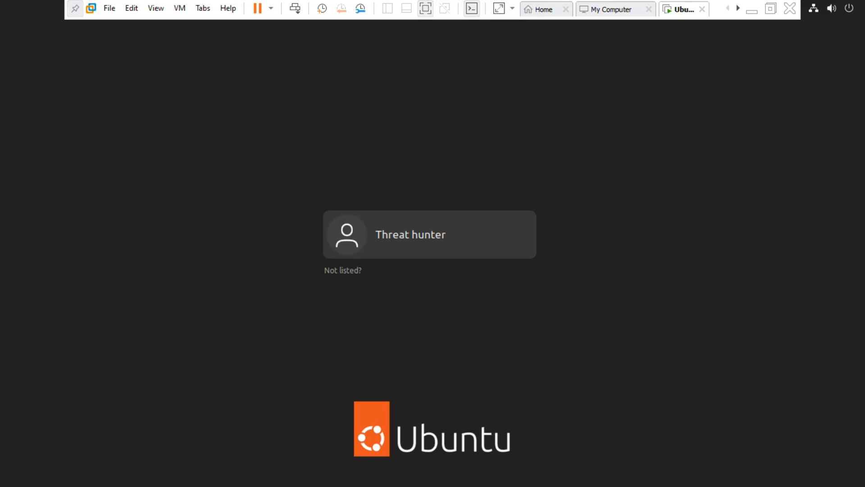
key("Return")
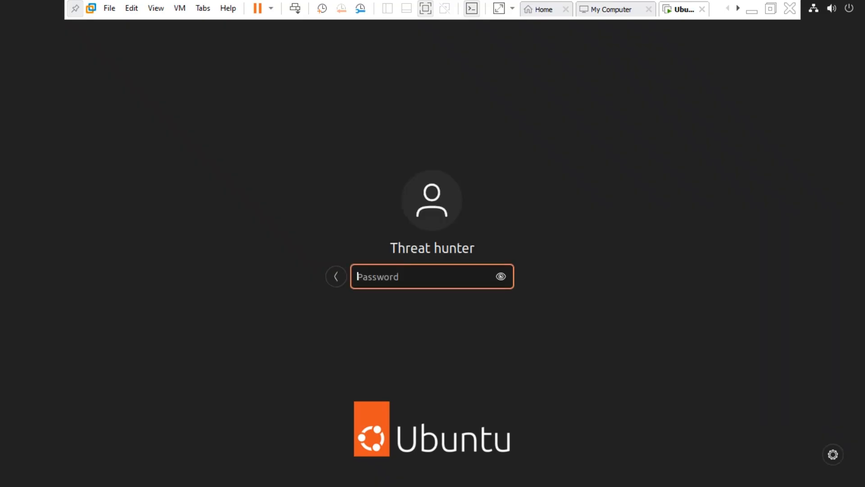
type("***********")
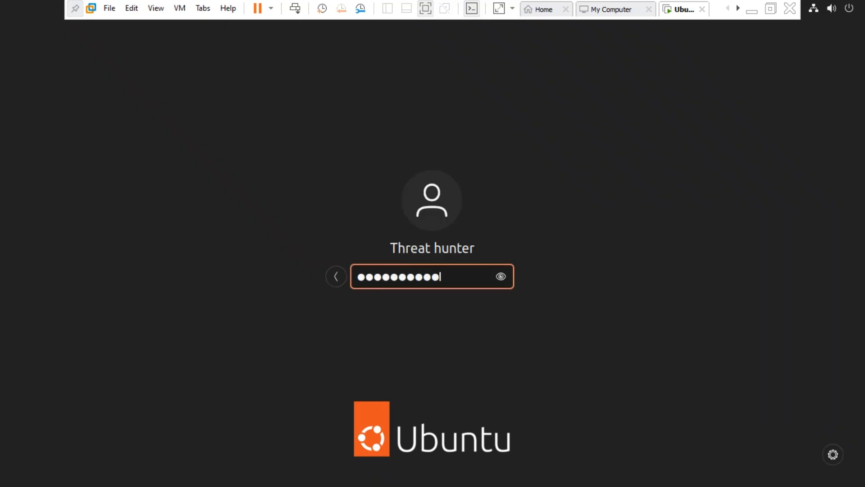
key("Return")
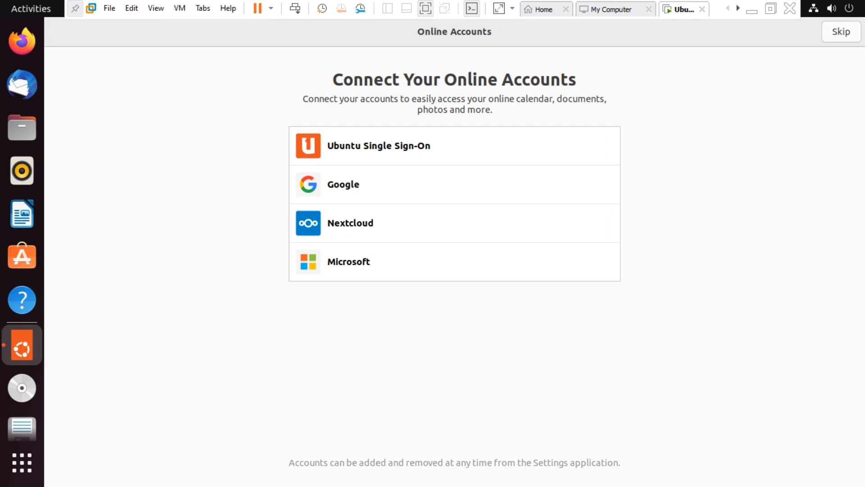
Skip online accounts and Ubuntu Pro, decline system info, finish welcome setup, then minimise VMware.
left_click(841, 32)
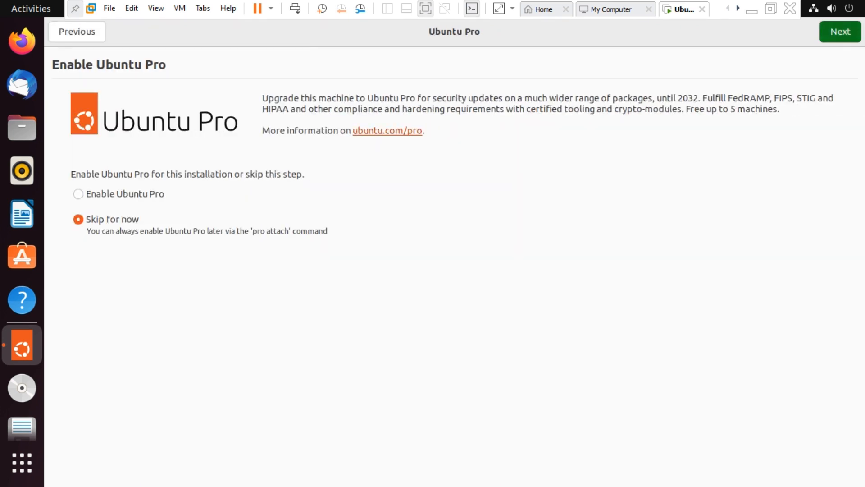
left_click(840, 32)
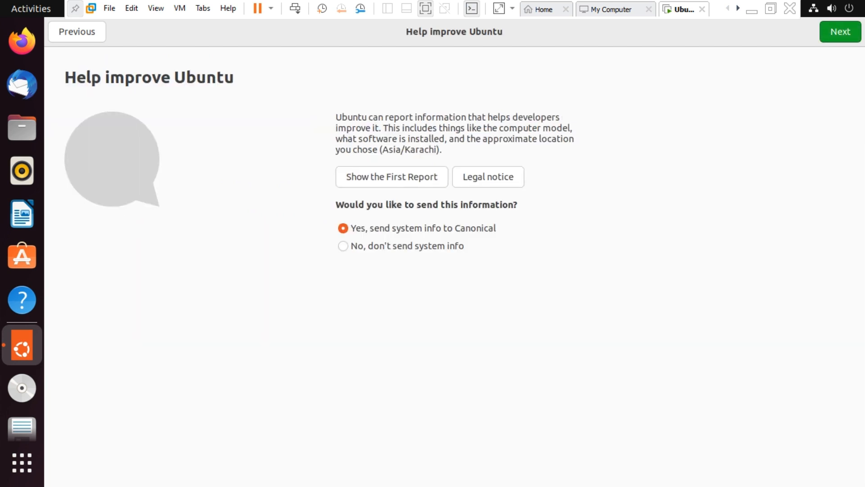
left_click(343, 246)
left_click(841, 32)
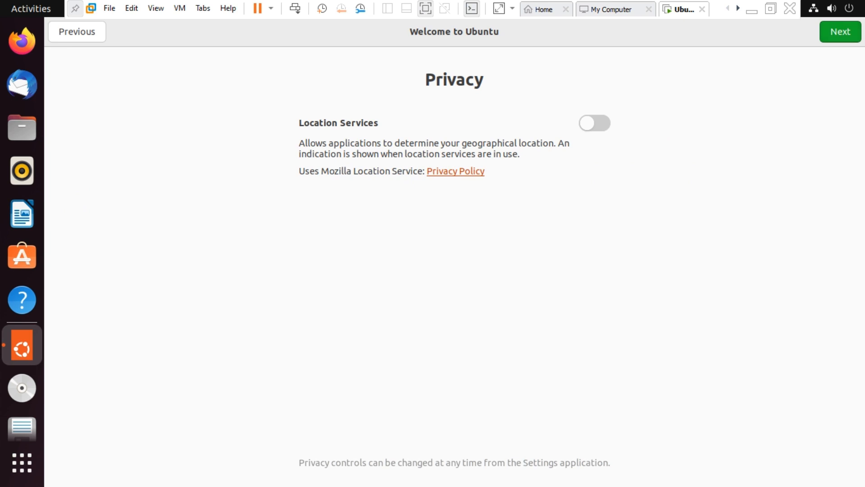
left_click(841, 32)
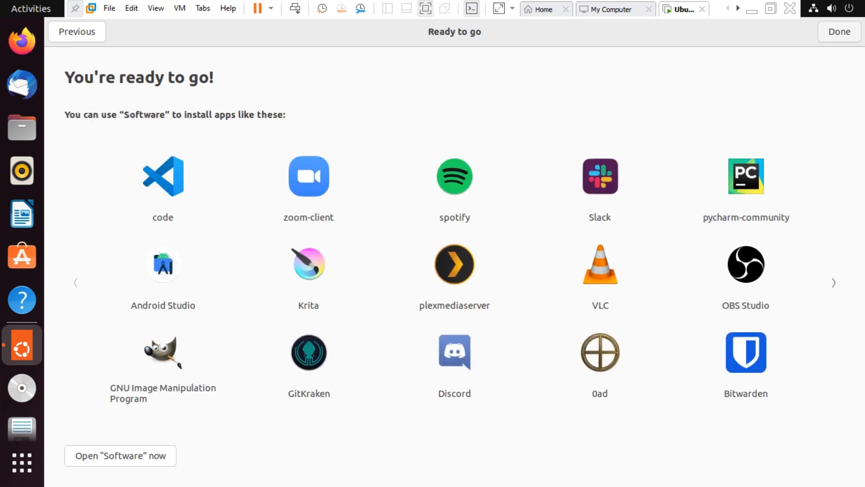
left_click(840, 32)
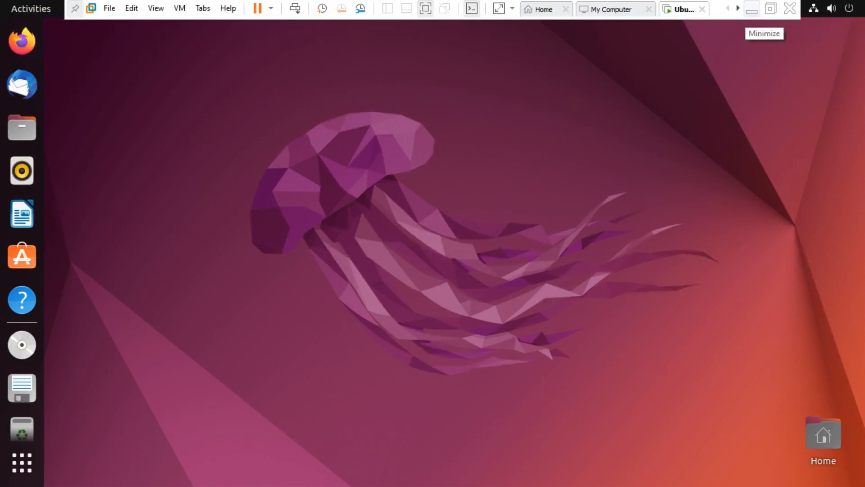
left_click(752, 9)
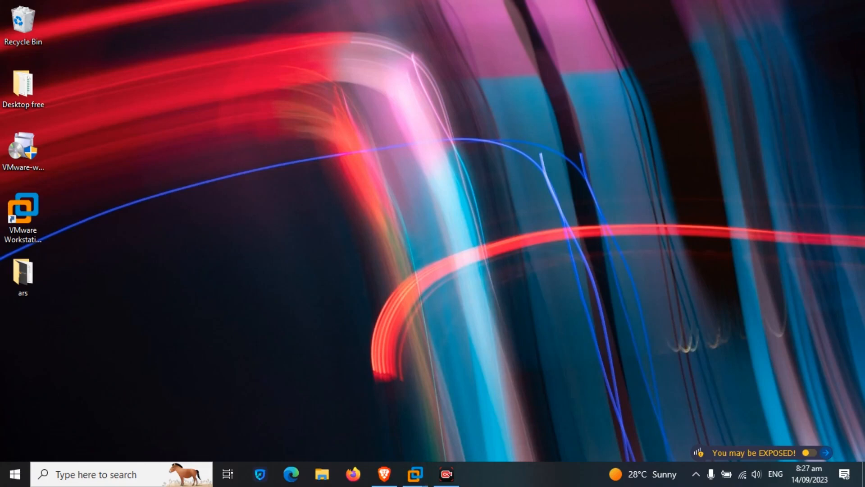